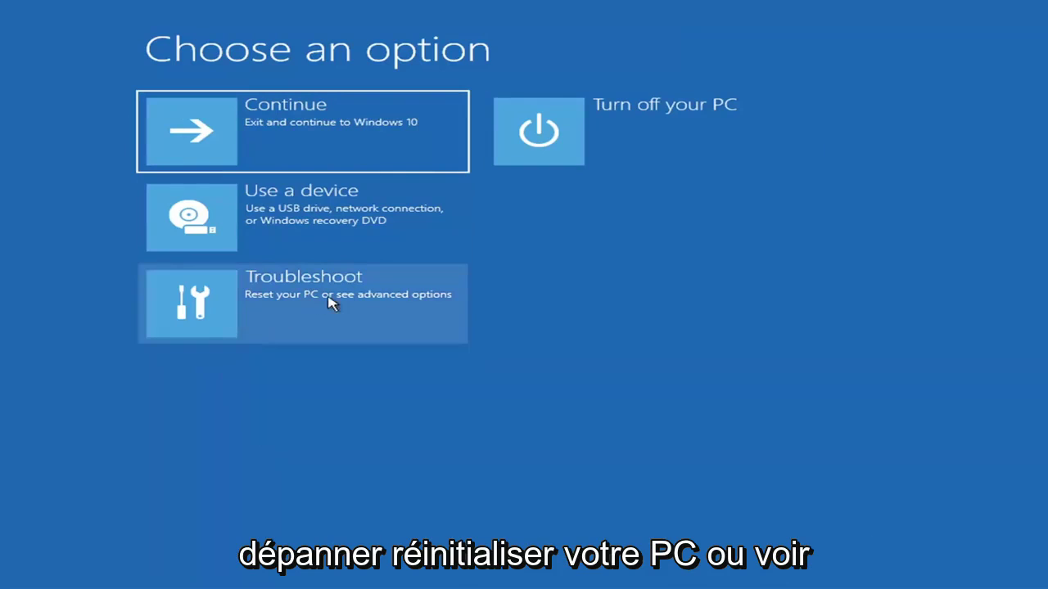
Run Startup Repair from the advanced troubleshooting options
left_click(390, 312)
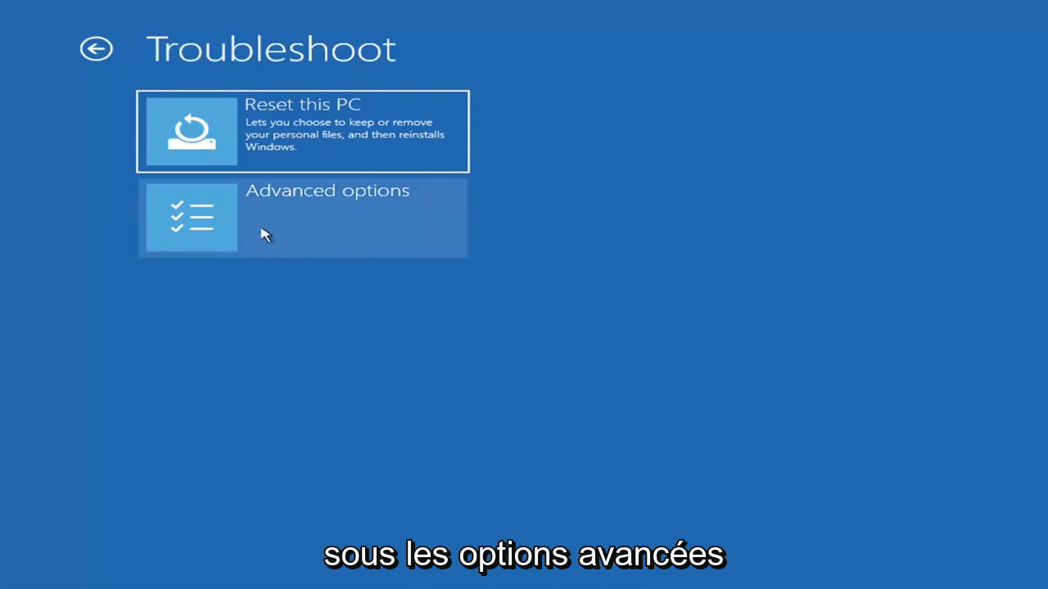
left_click(327, 223)
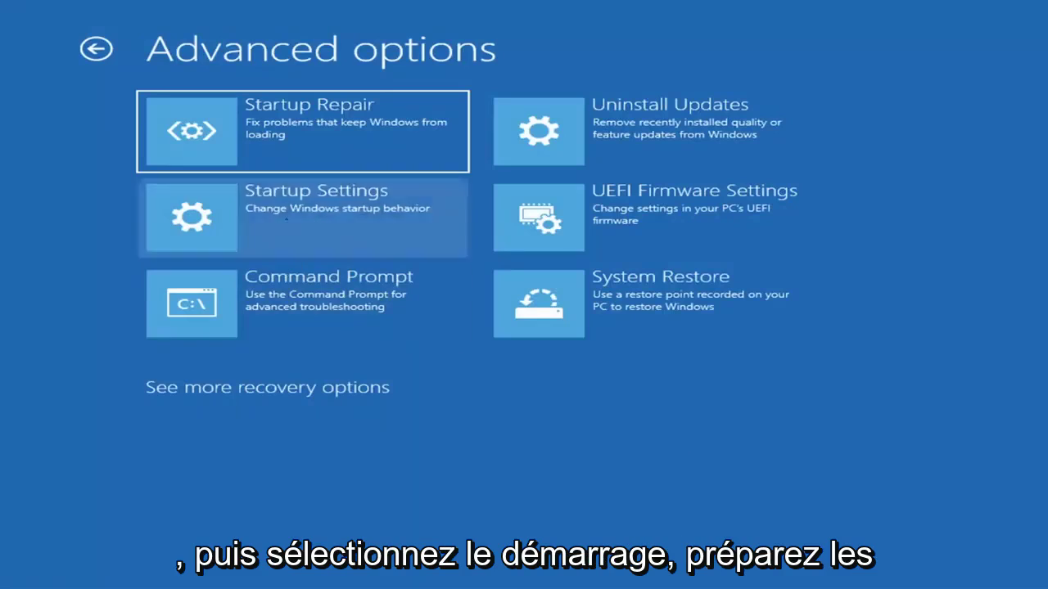
left_click(274, 143)
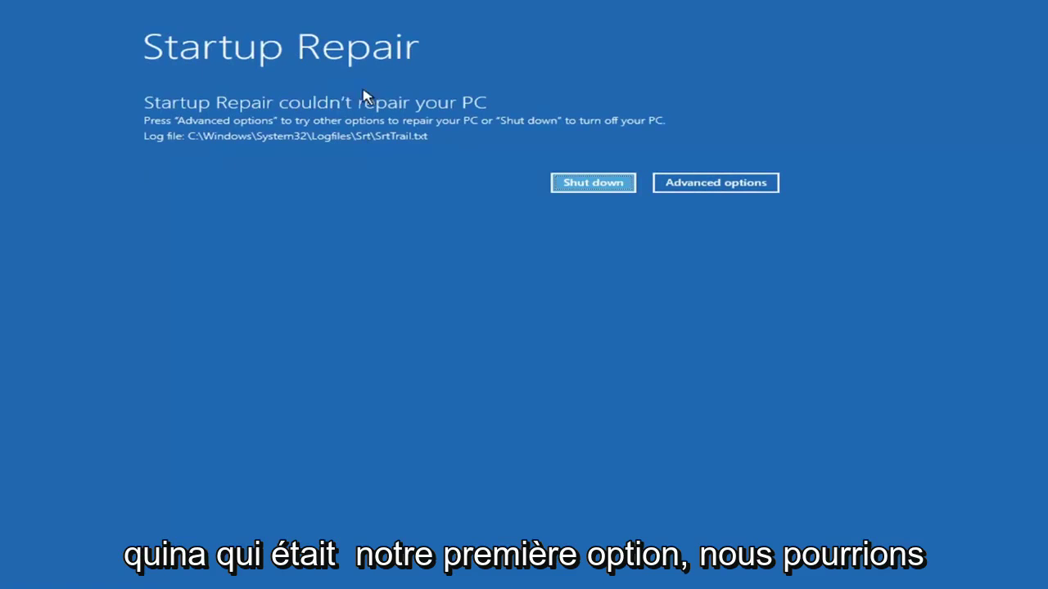
Return to the advanced troubleshooting options and review the Startup Settings and Uninstall Updates pages
left_click(730, 182)
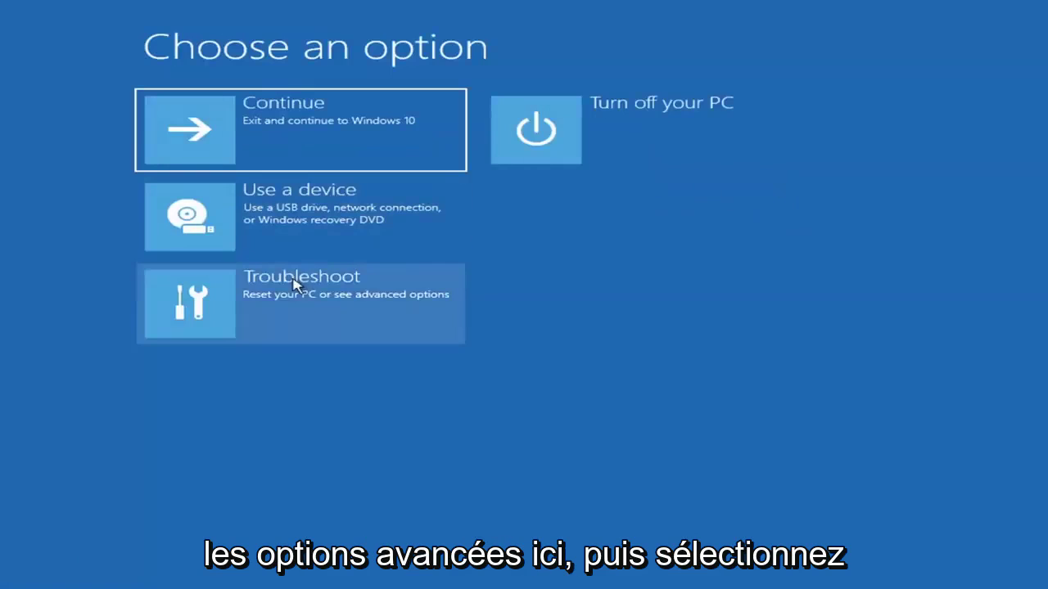
left_click(264, 314)
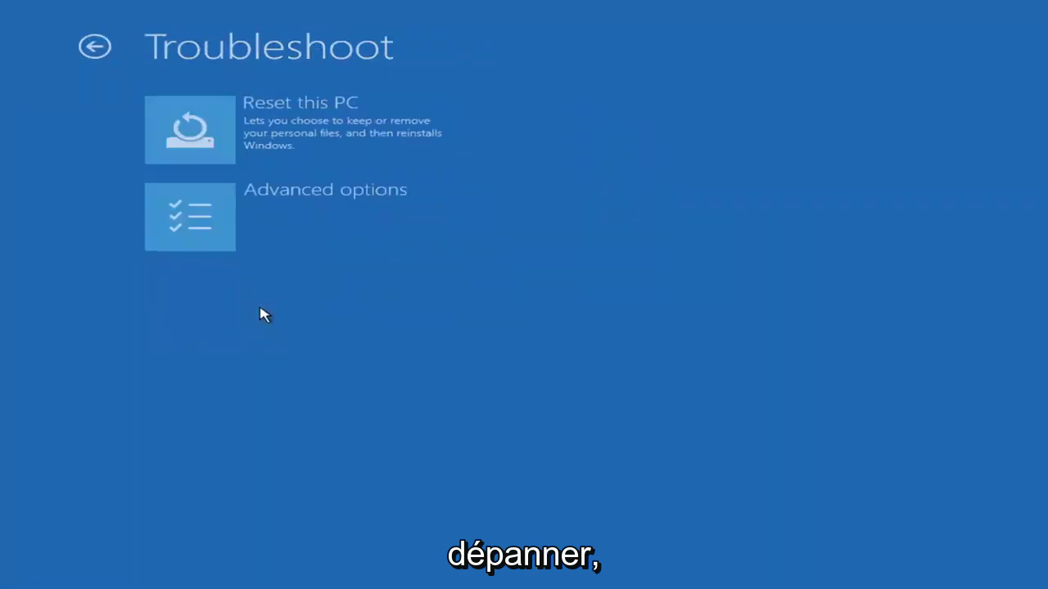
left_click(273, 228)
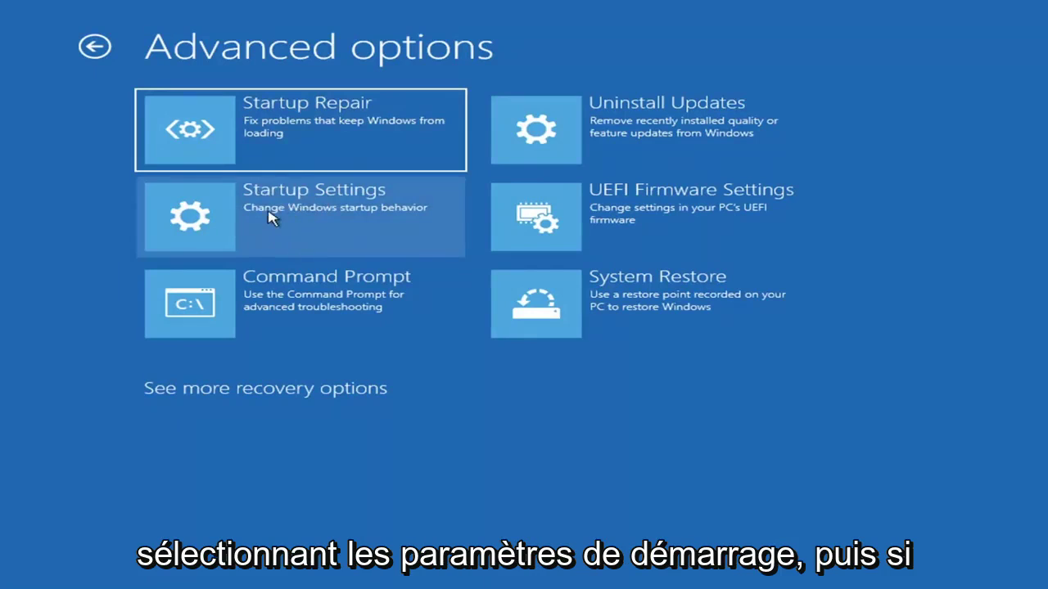
left_click(271, 219)
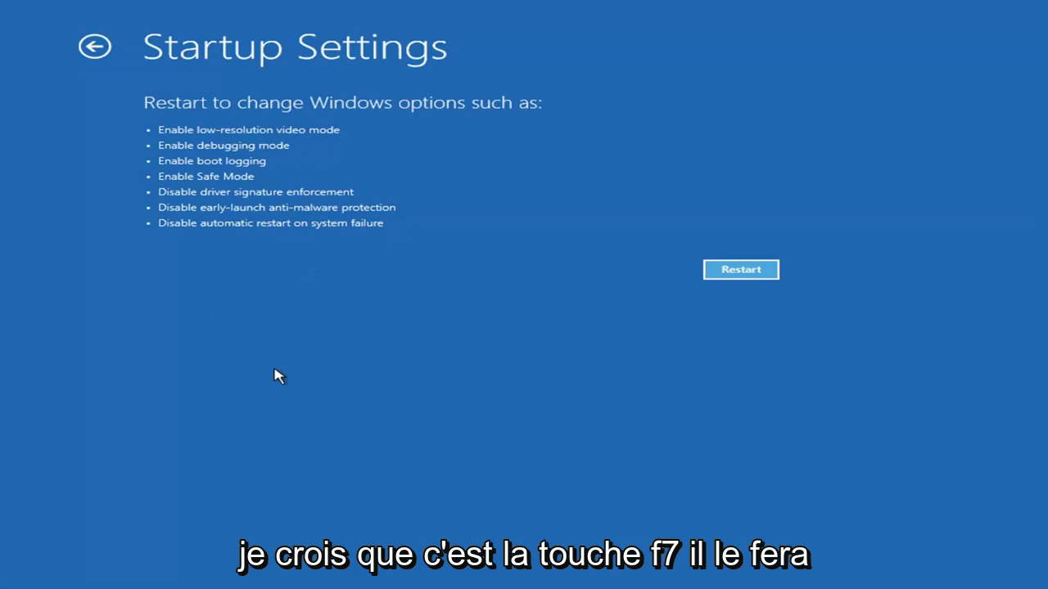
left_click(754, 269)
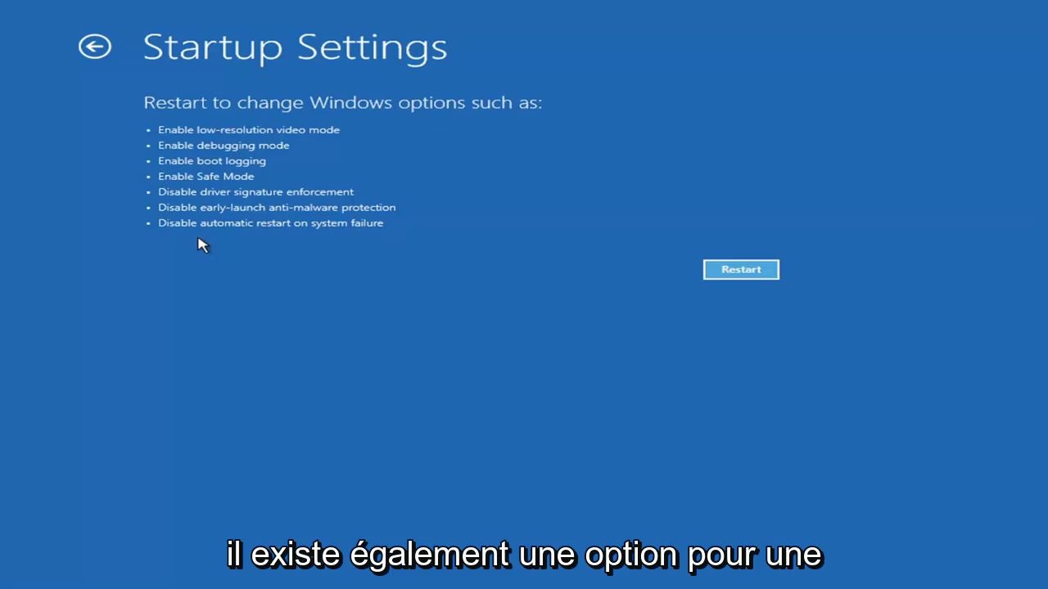
left_click(84, 47)
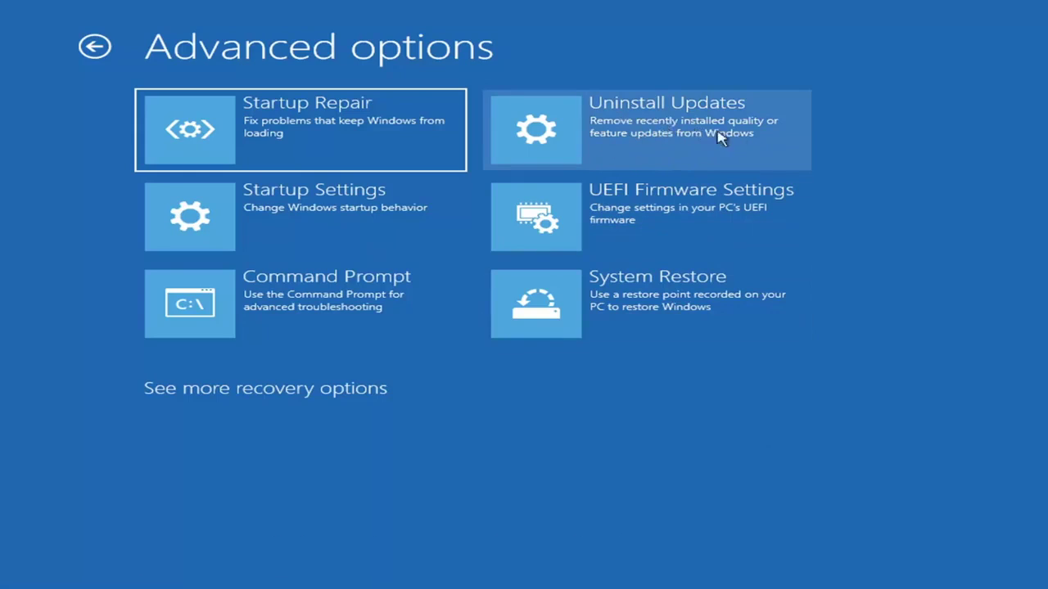
left_click(618, 135)
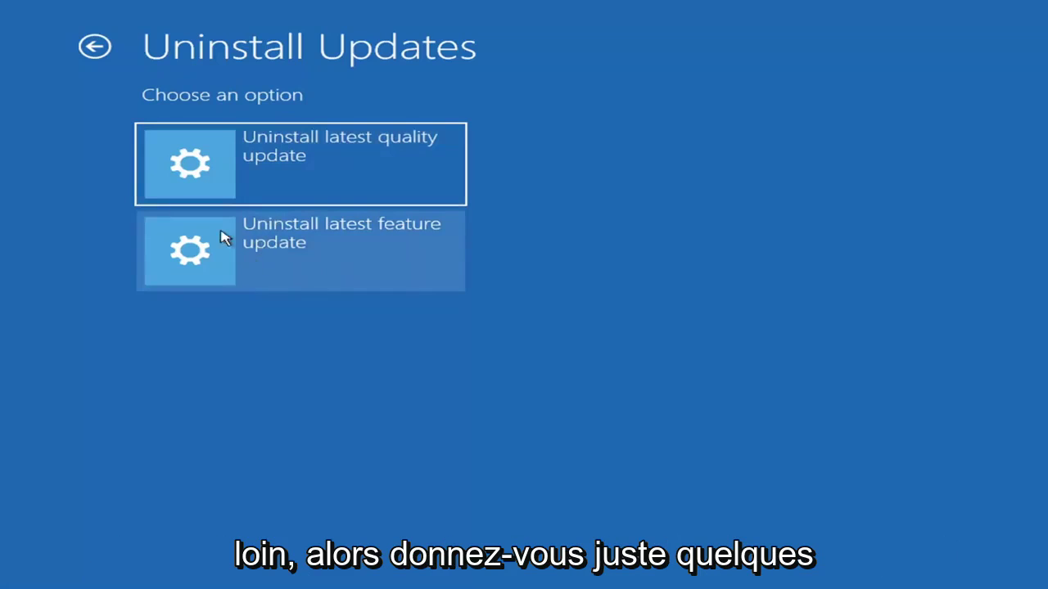
left_click(95, 46)
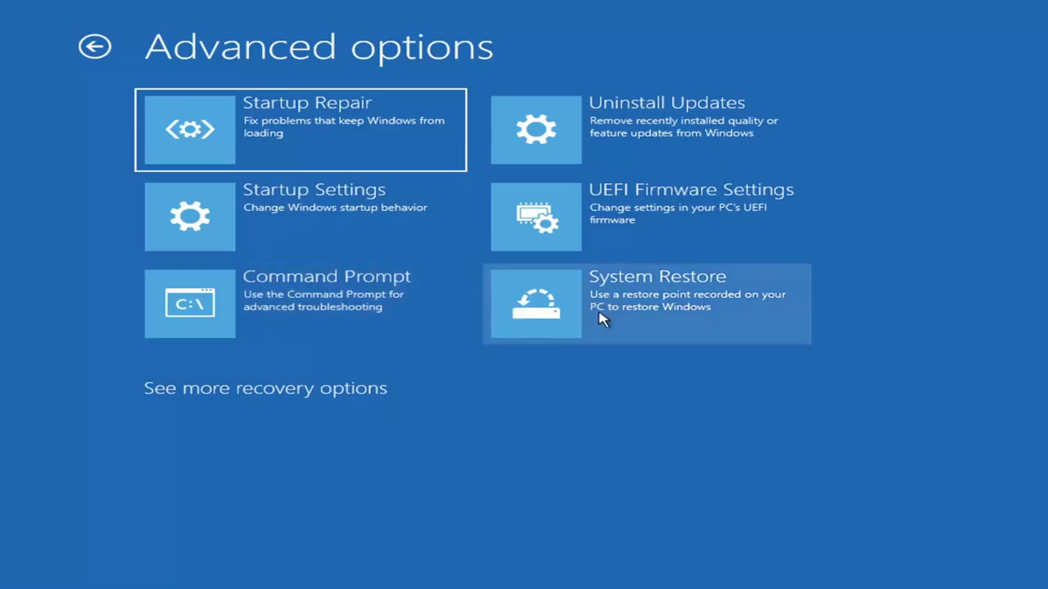
Restore Windows to the 7/9/2021 12:37:05 PM "Before Updates" restore point with System Restore, restart the PC and dismiss the completion message
left_click(655, 322)
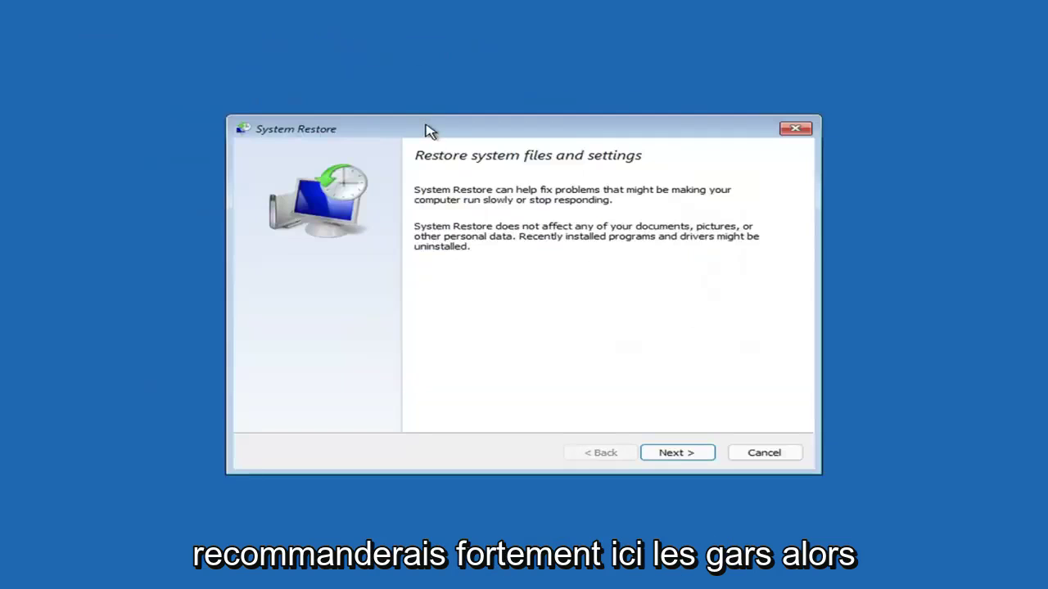
left_click(665, 452)
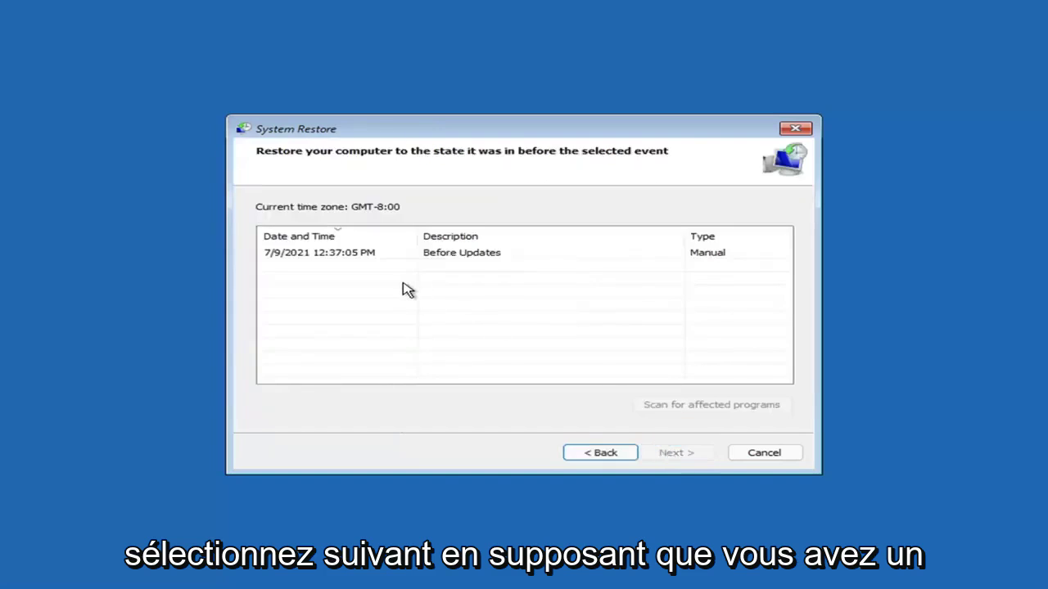
left_click(321, 257)
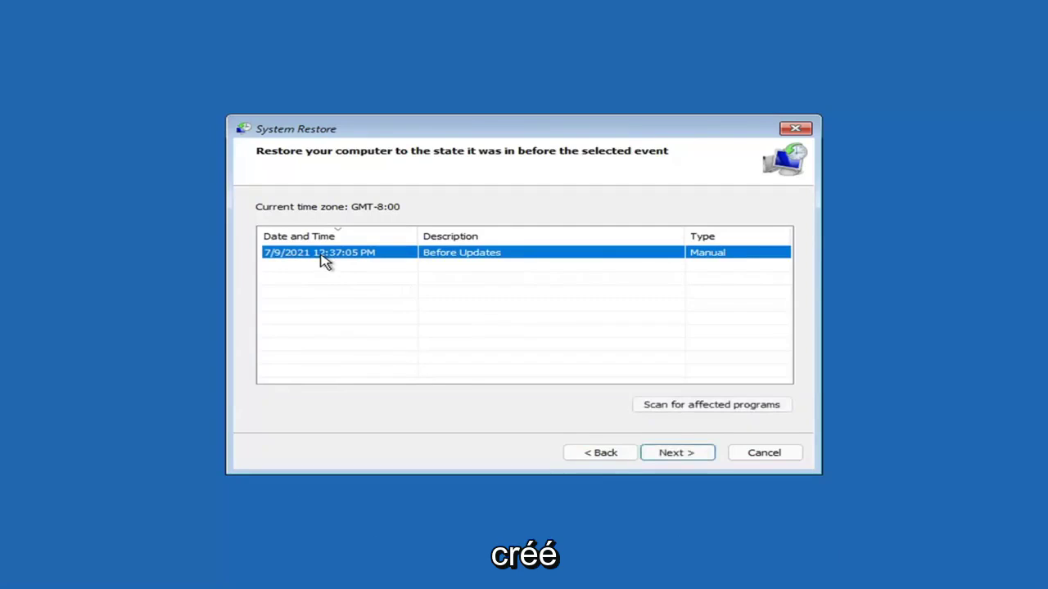
left_click(692, 457)
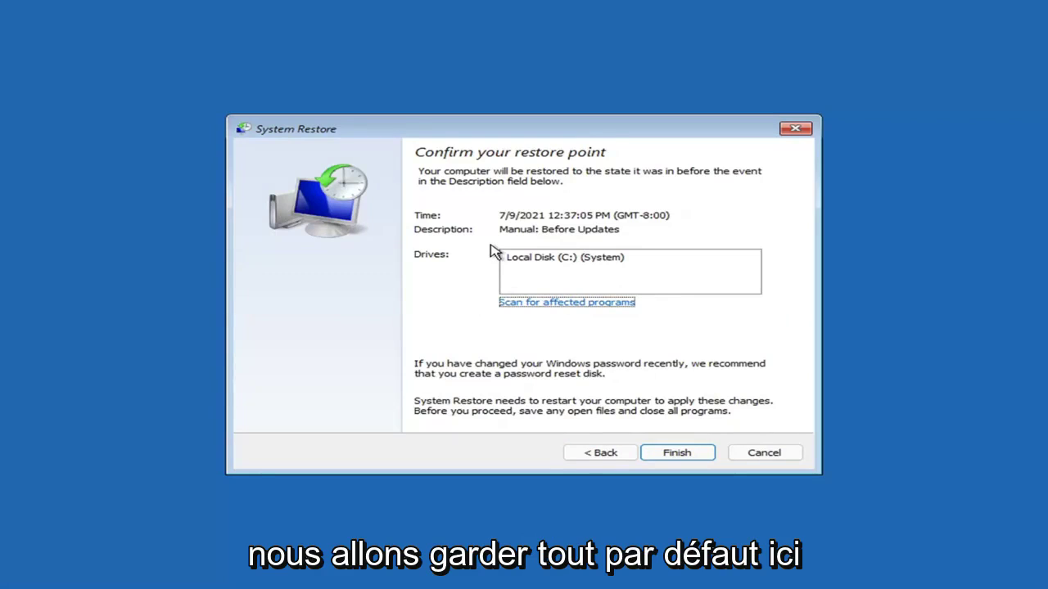
left_click(679, 455)
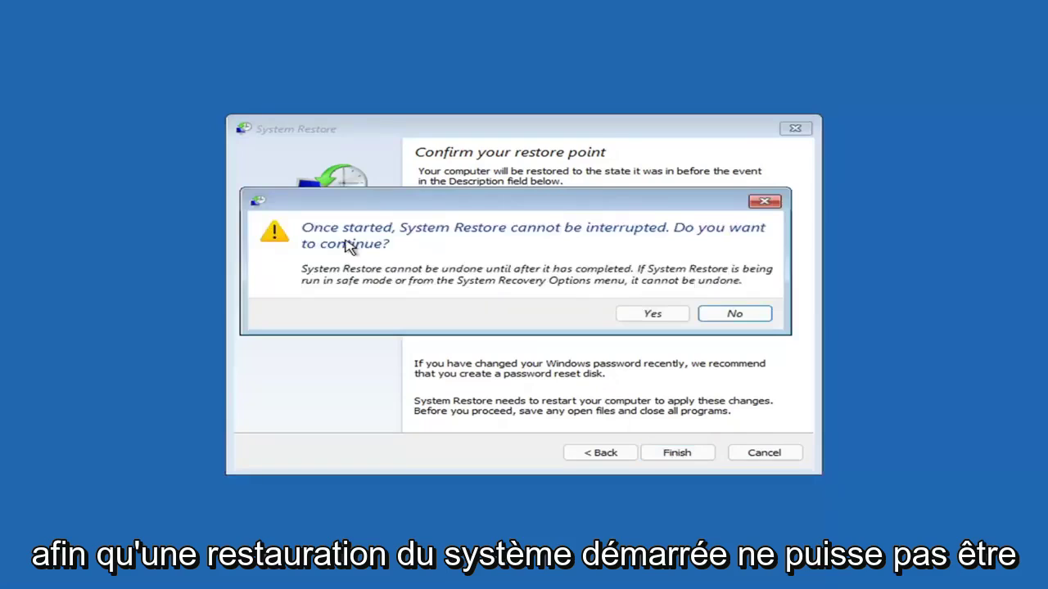
left_click(654, 319)
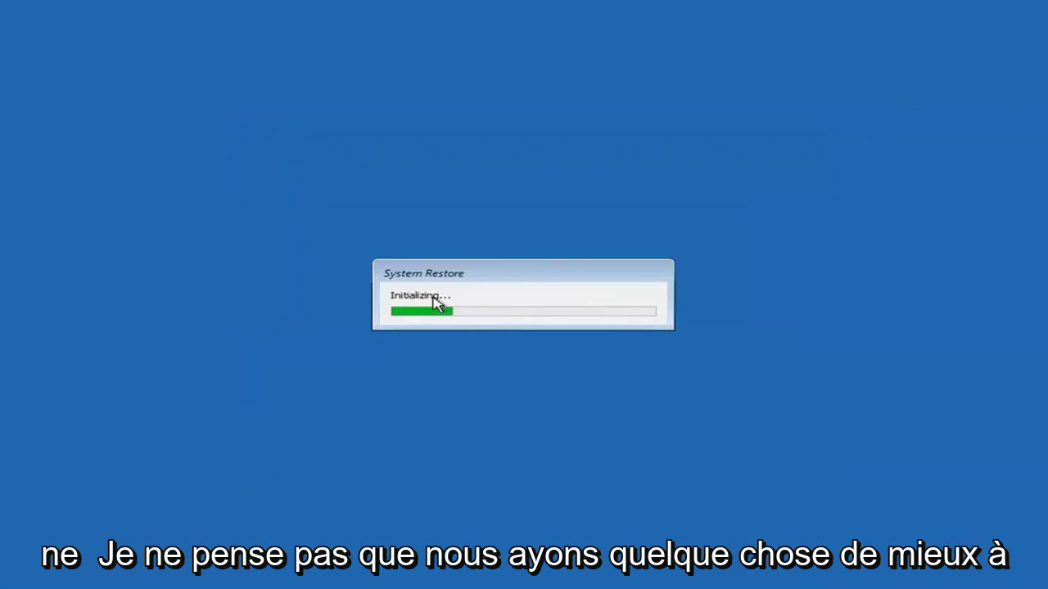
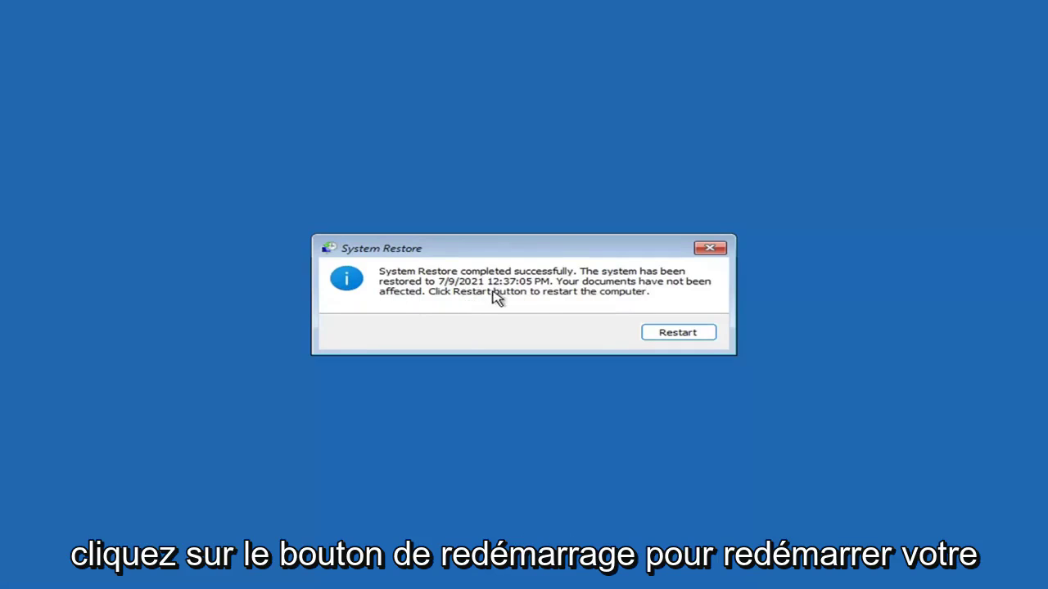
left_click(670, 334)
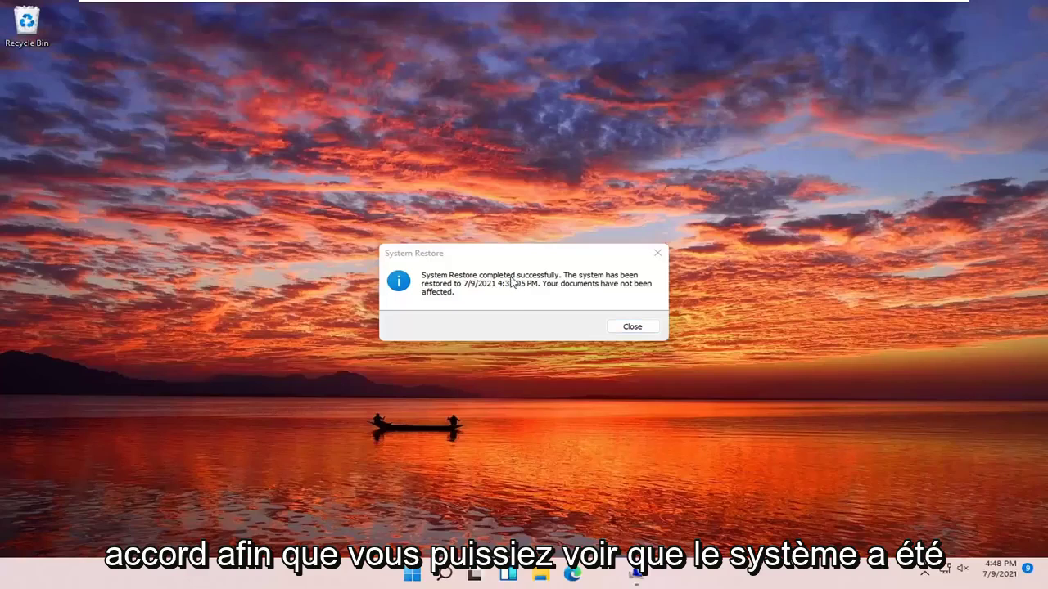
left_click(657, 253)
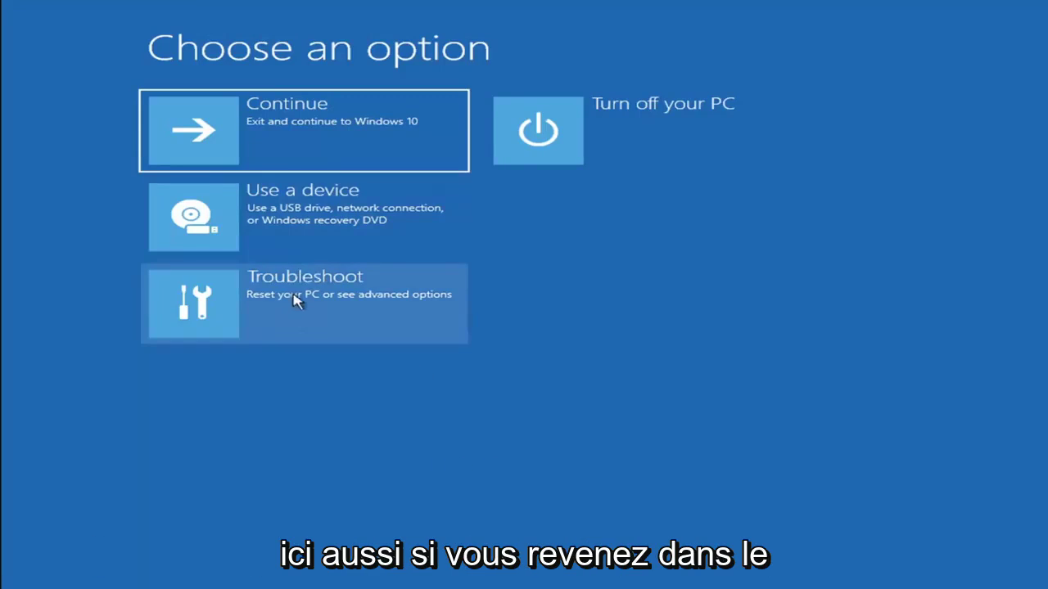
Review the Reset this PC choices in the recovery environment, and return to the Choose an option screen
left_click(306, 311)
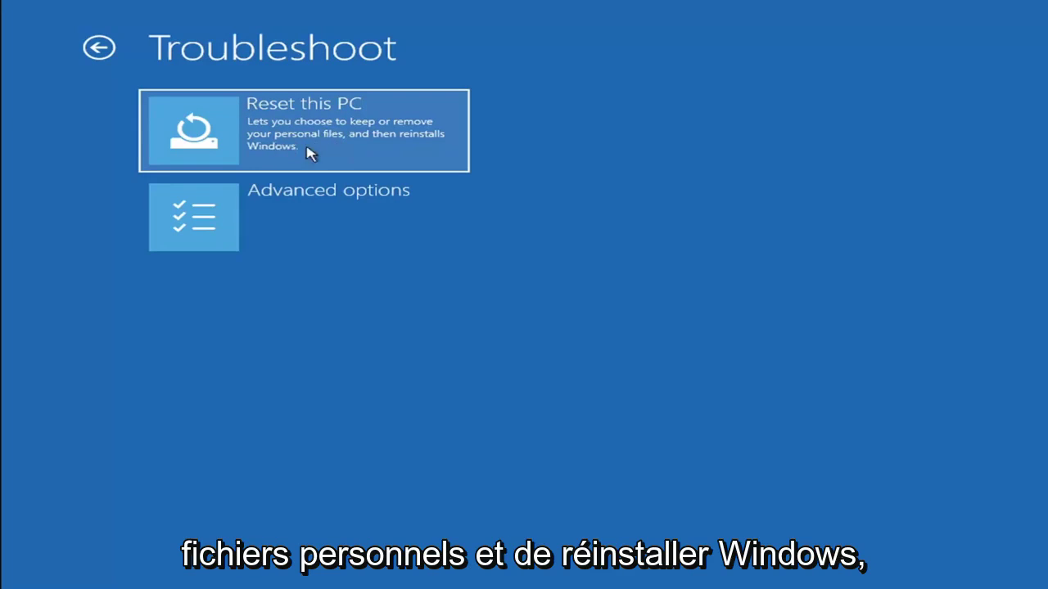
left_click(345, 147)
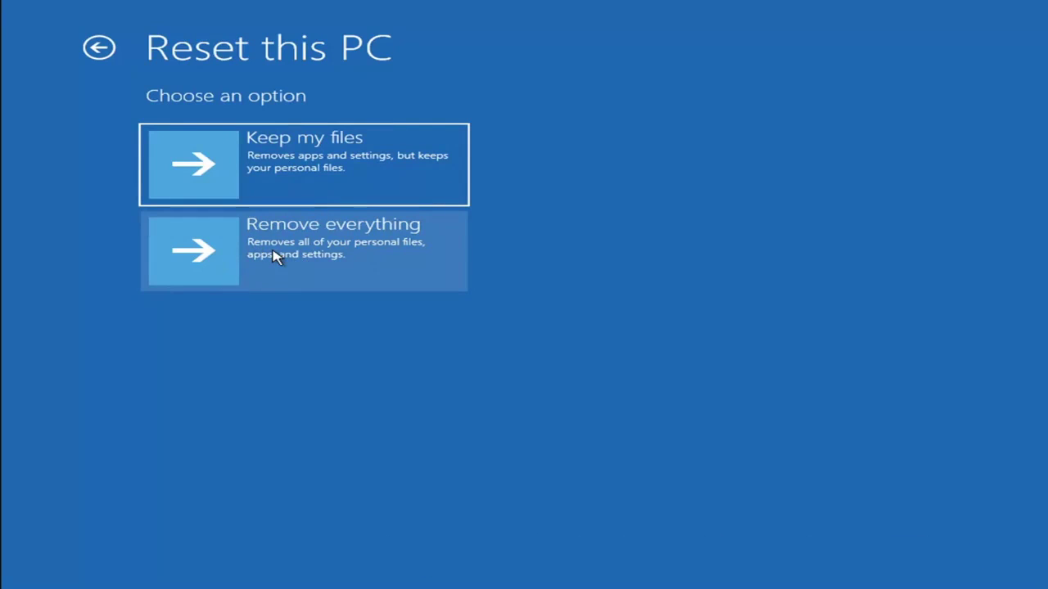
left_click(295, 151)
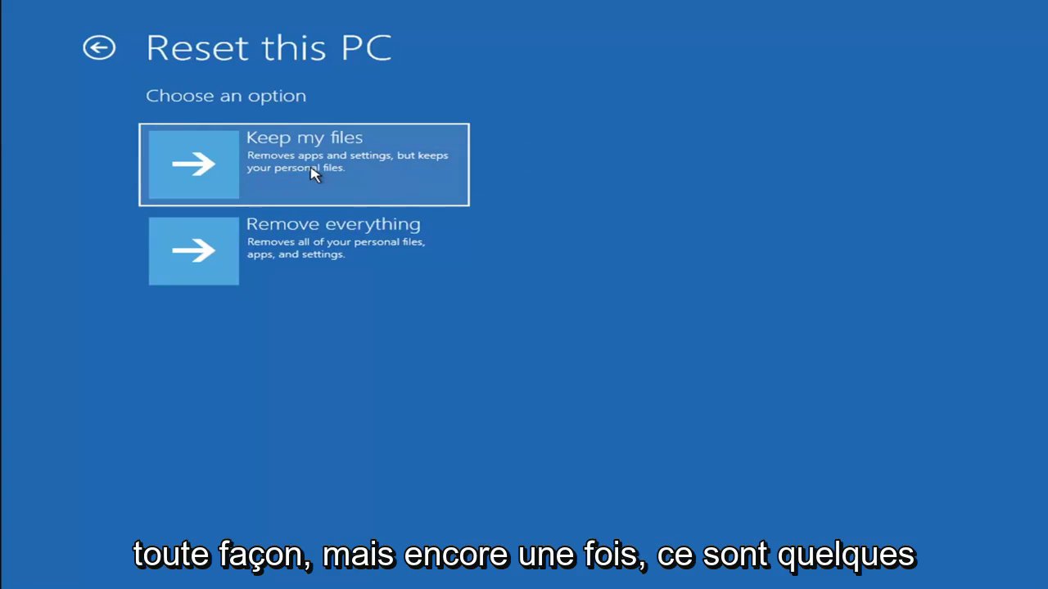
left_click(99, 46)
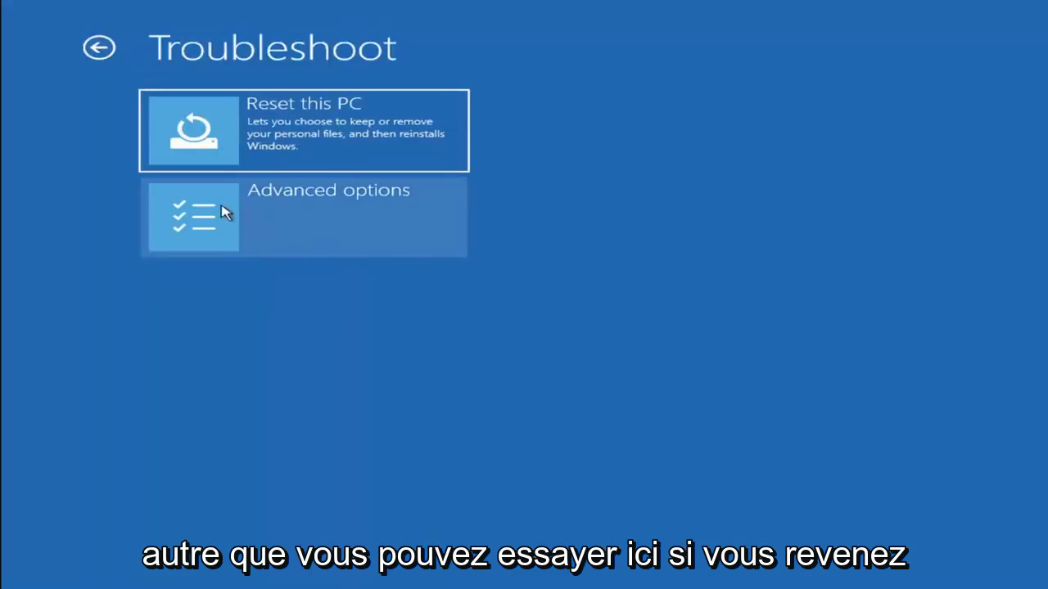
left_click(99, 47)
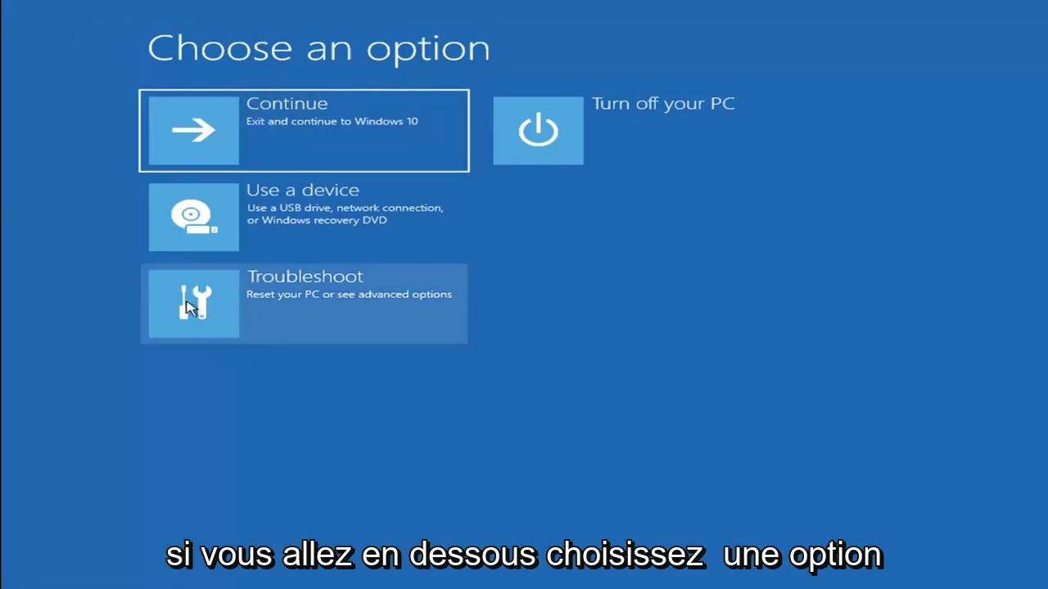
Open Command Prompt from the advanced troubleshooting options
left_click(319, 311)
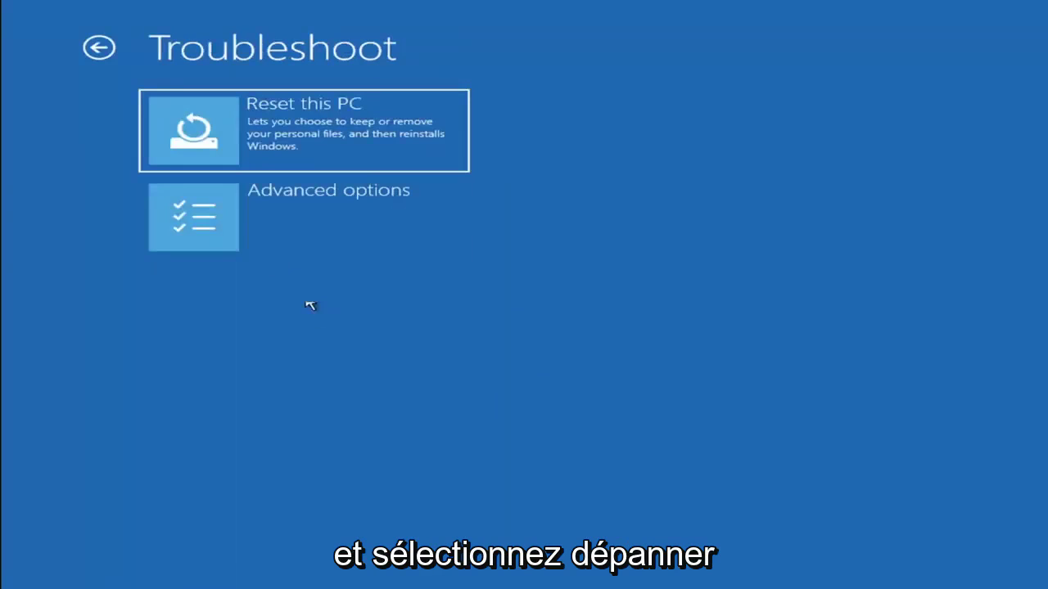
left_click(316, 229)
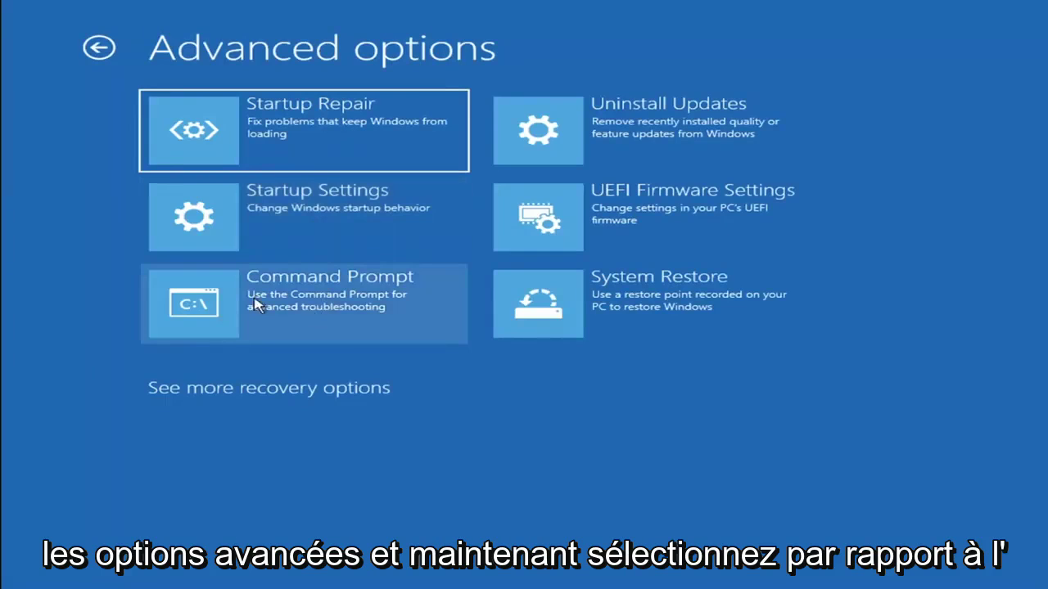
left_click(249, 313)
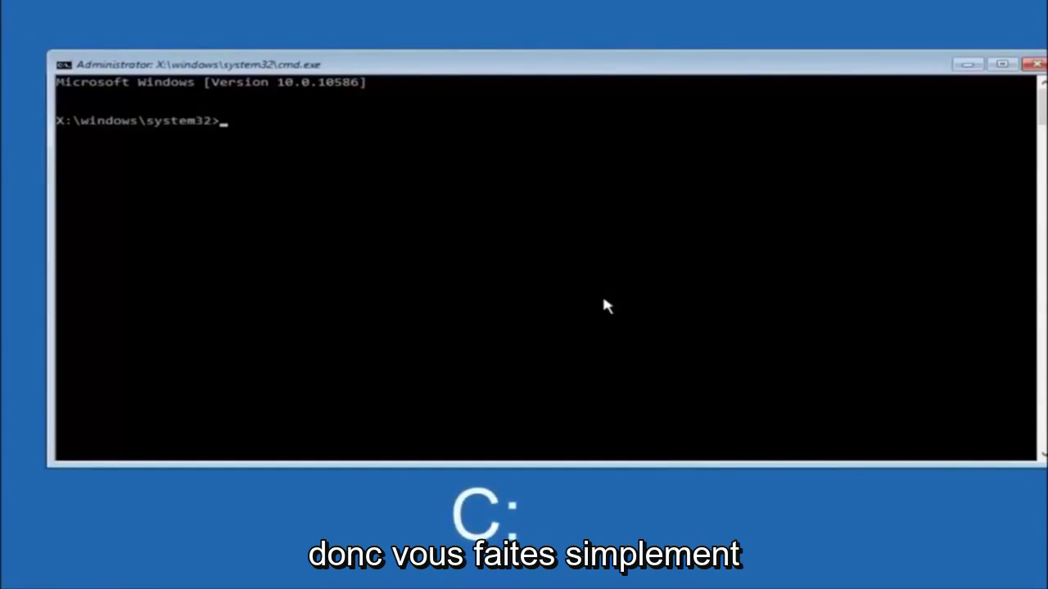
Switch the prompt to drive C: and list its root directory with dir
type("c")
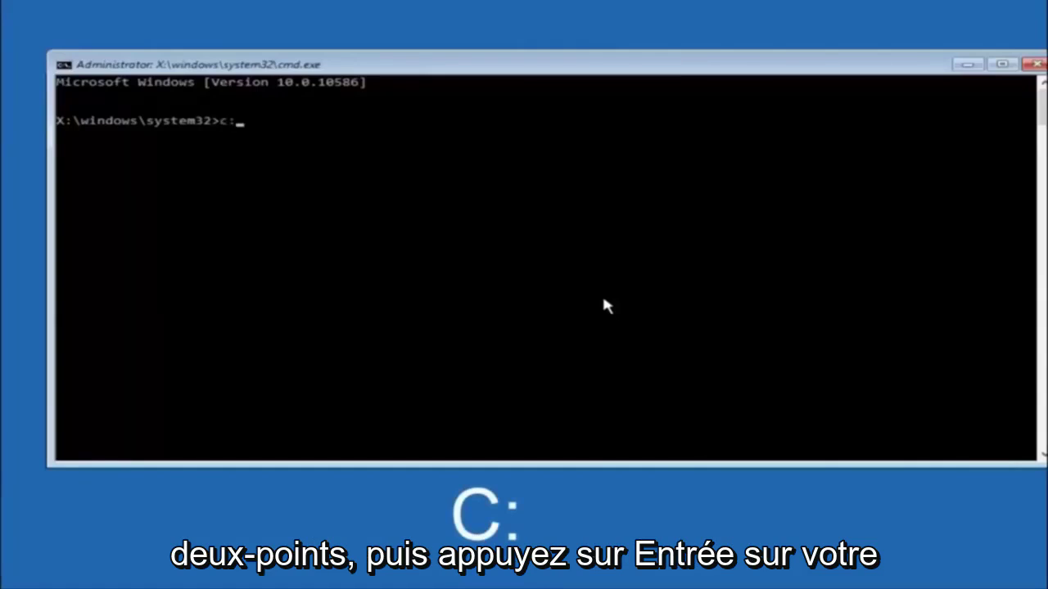
type(":")
key("Return")
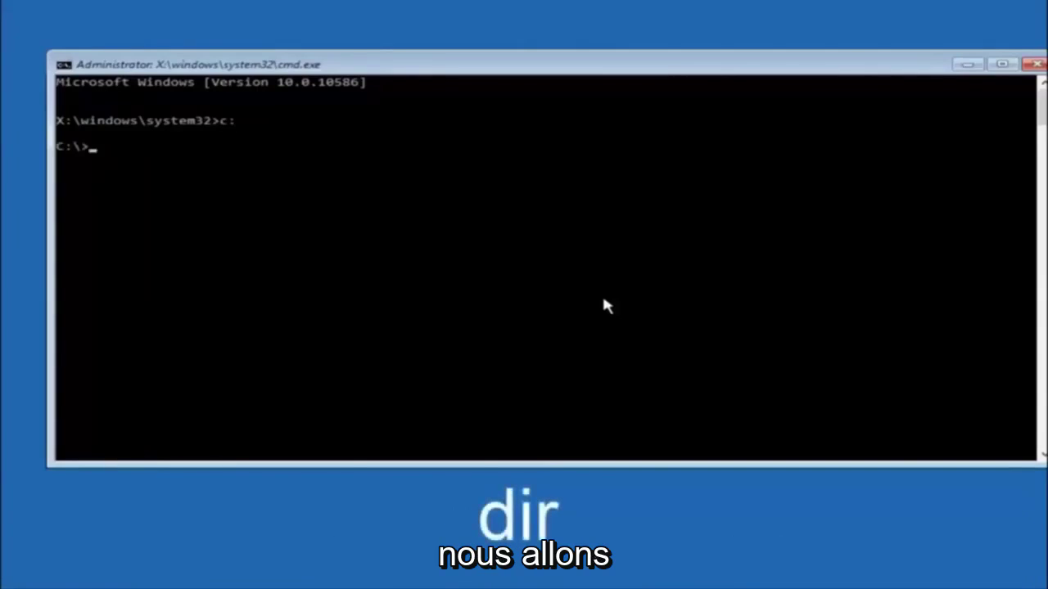
type("dir")
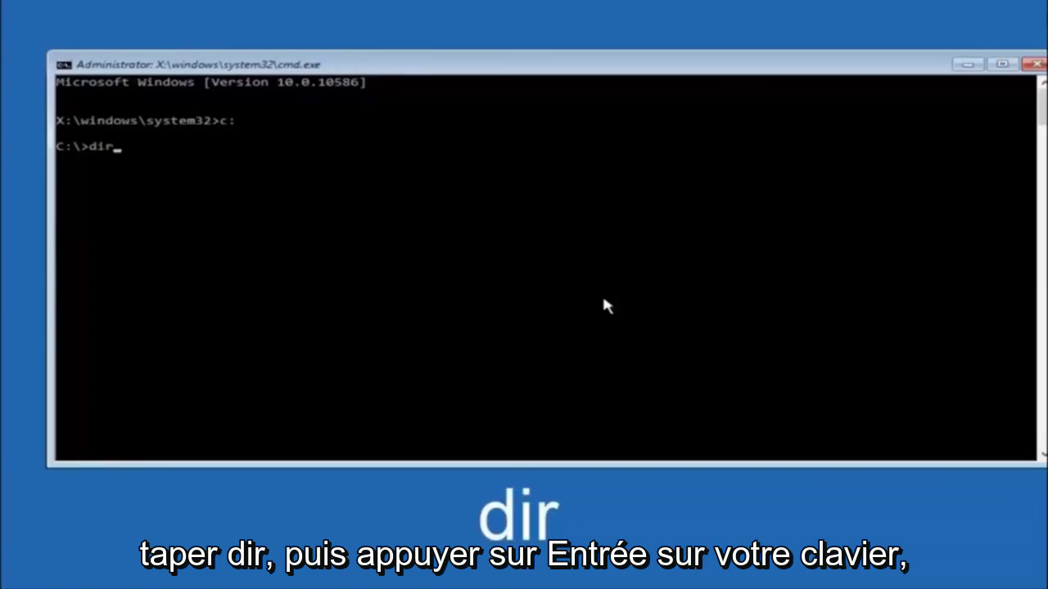
key("Return")
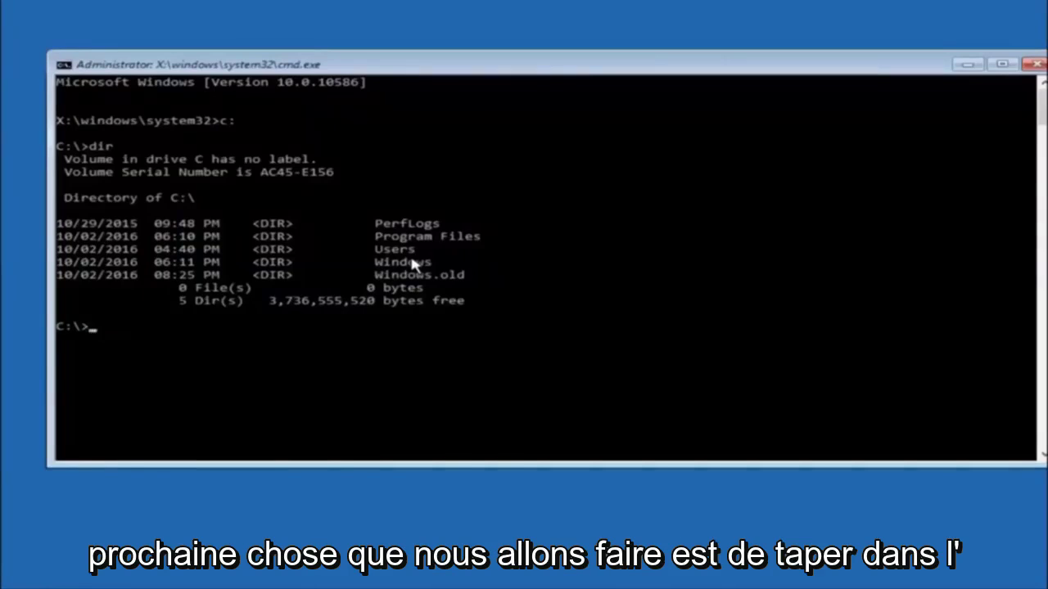
Change to the \windows\system32\config directory and create a folder named backup in it with md
type("cd \\windows\\system32\\config")
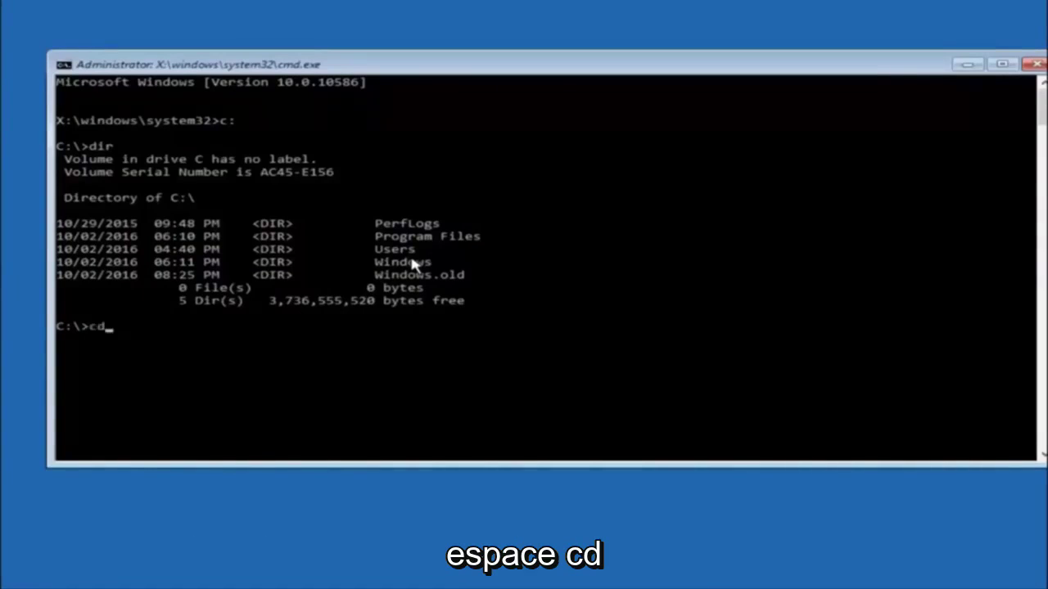
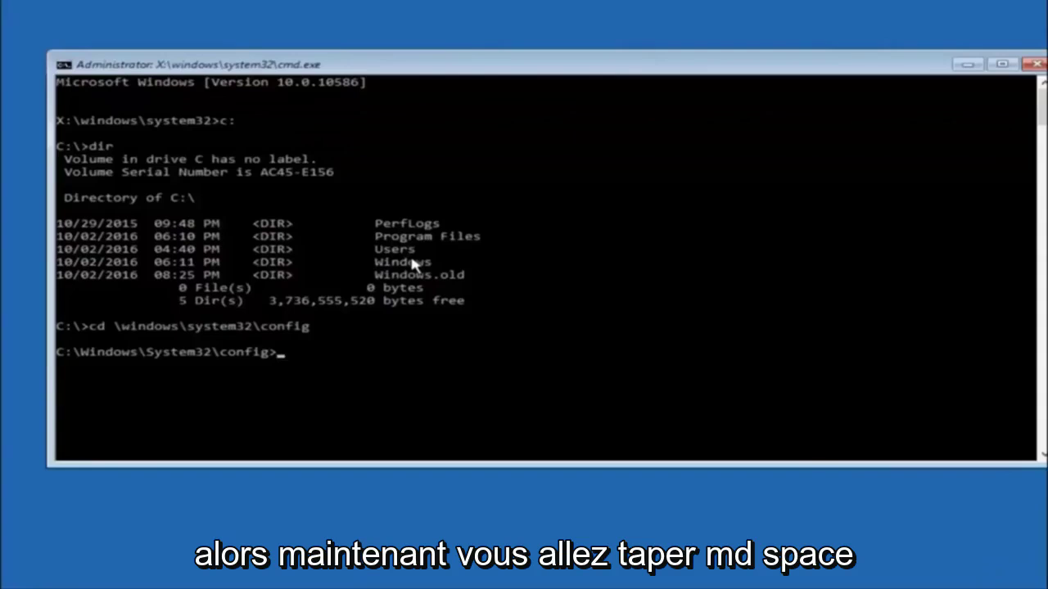
type("md ")
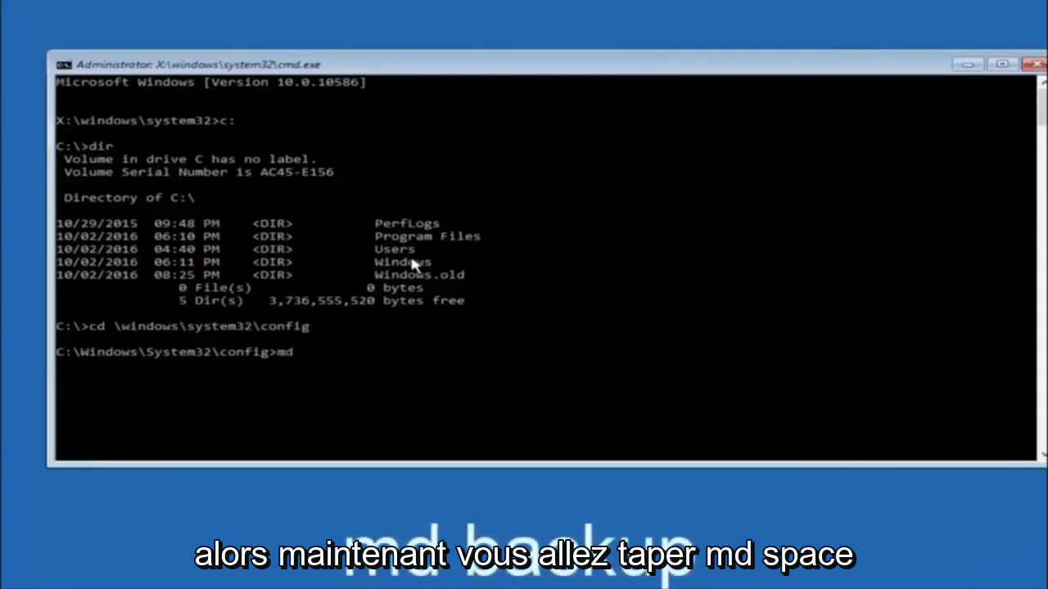
type("backup")
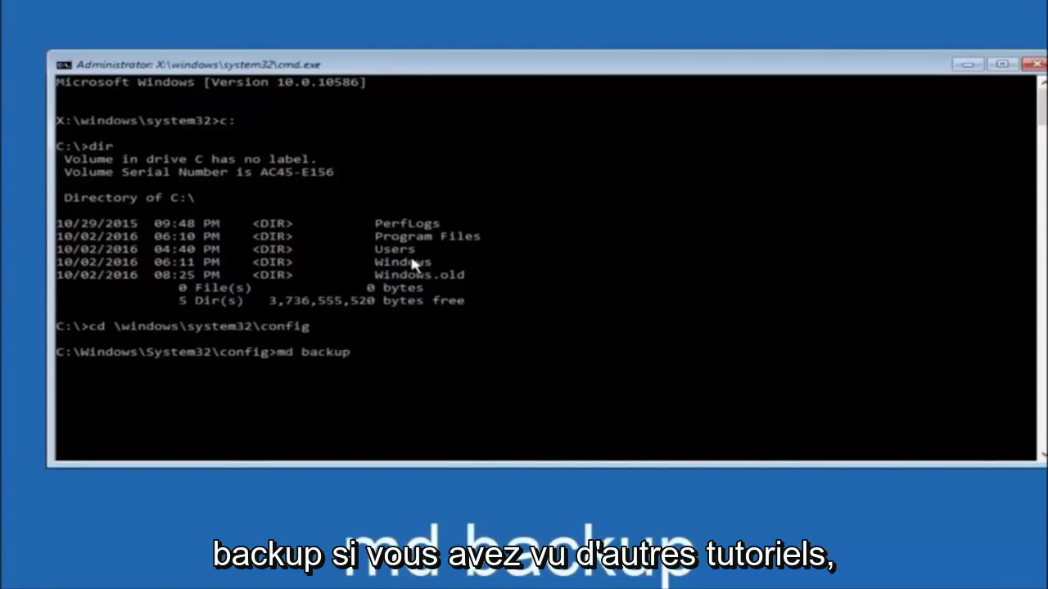
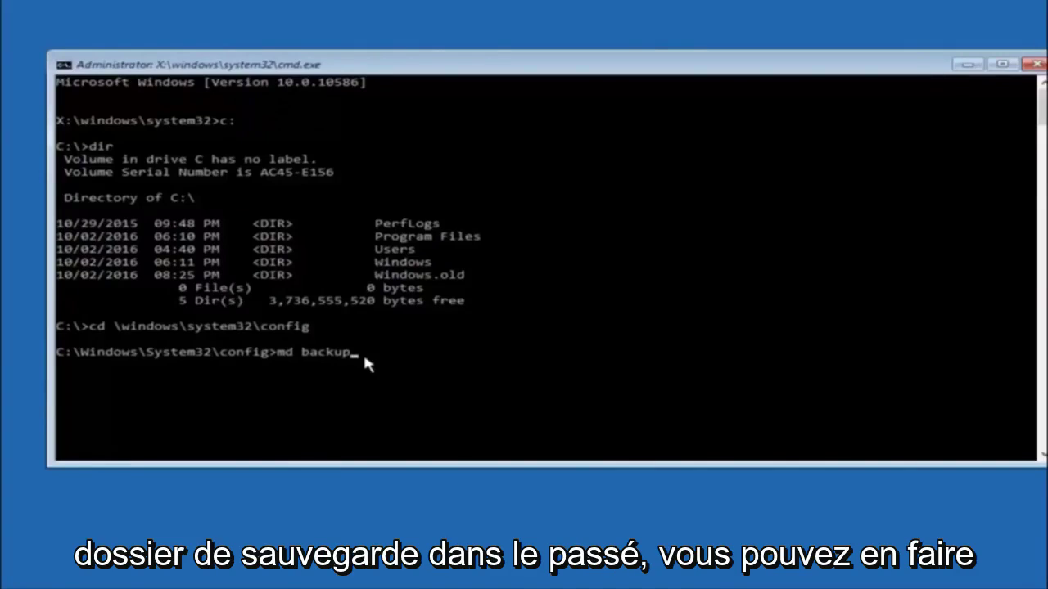
type("1")
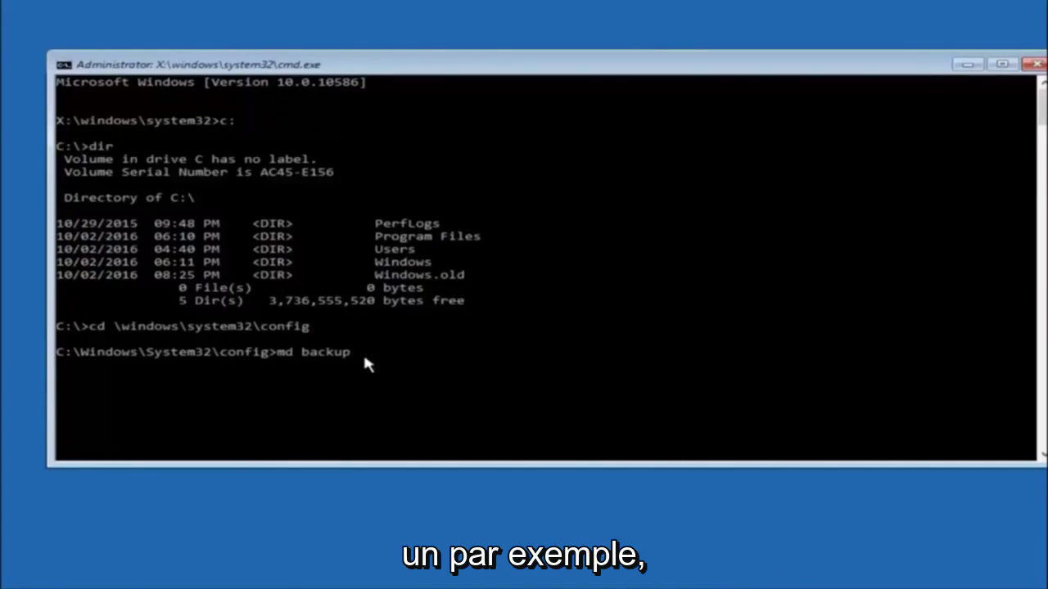
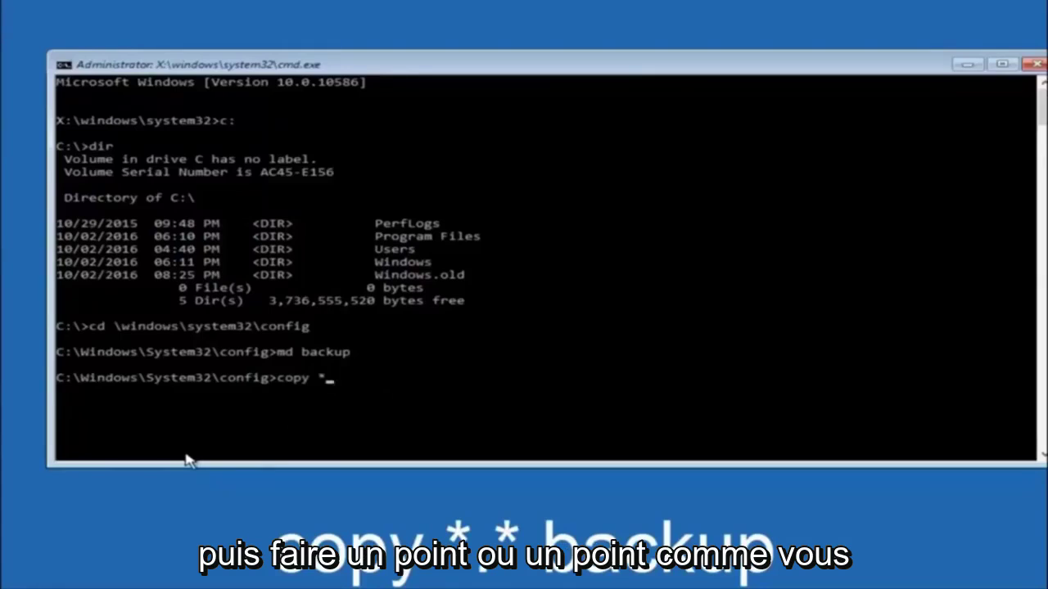
Copy all files of the config directory into the backup folder with copy *.* backup
type(".")
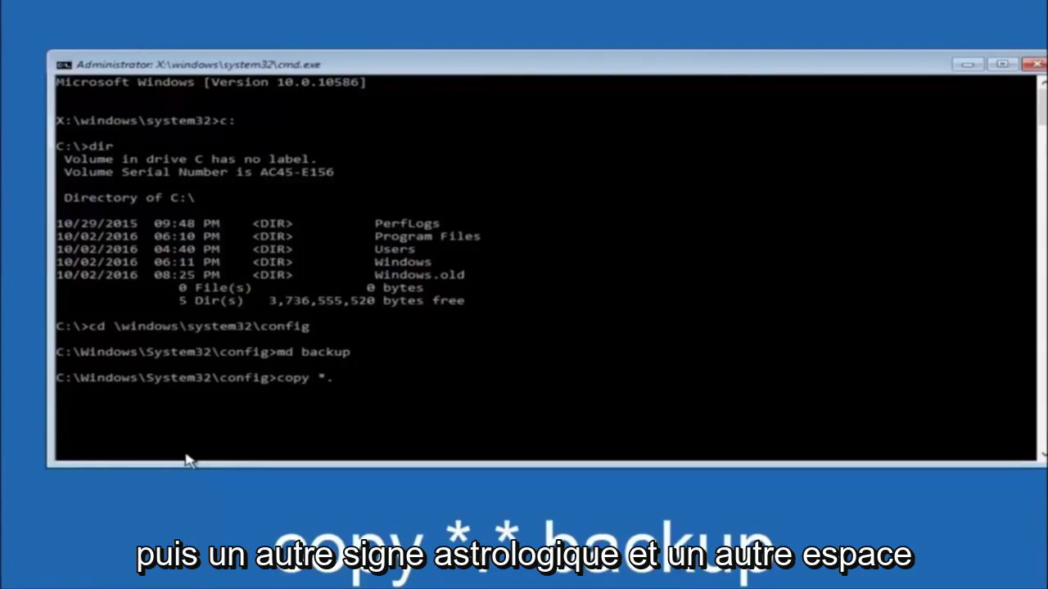
type("*")
type("* backup")
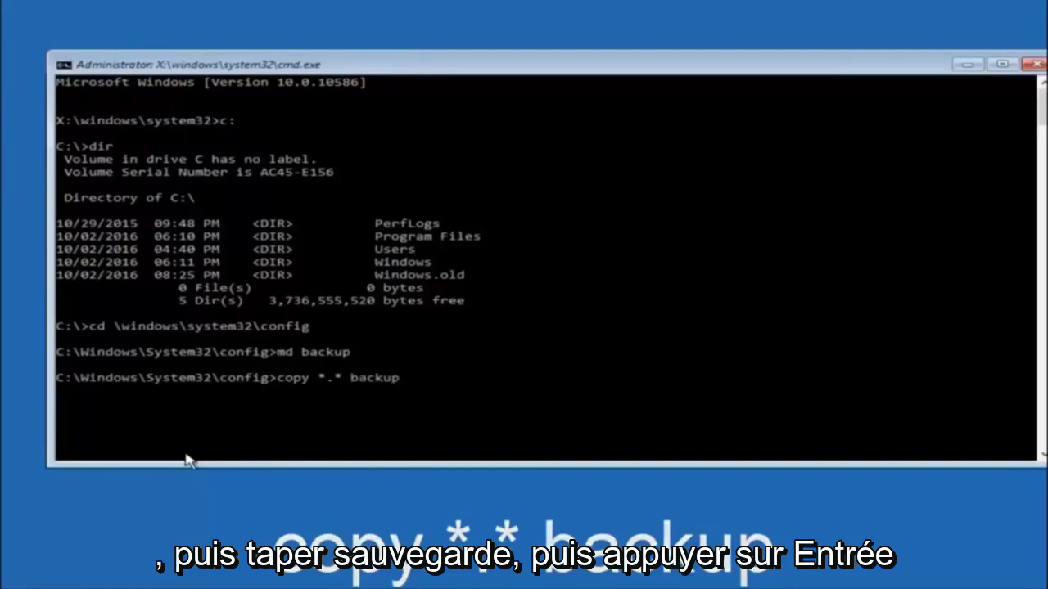
key("Return")
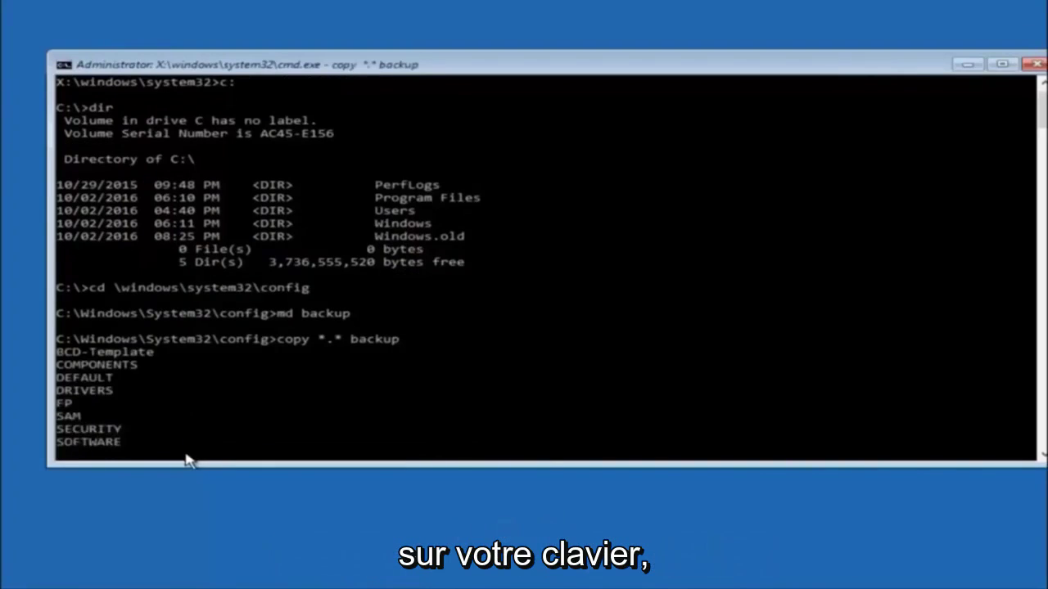
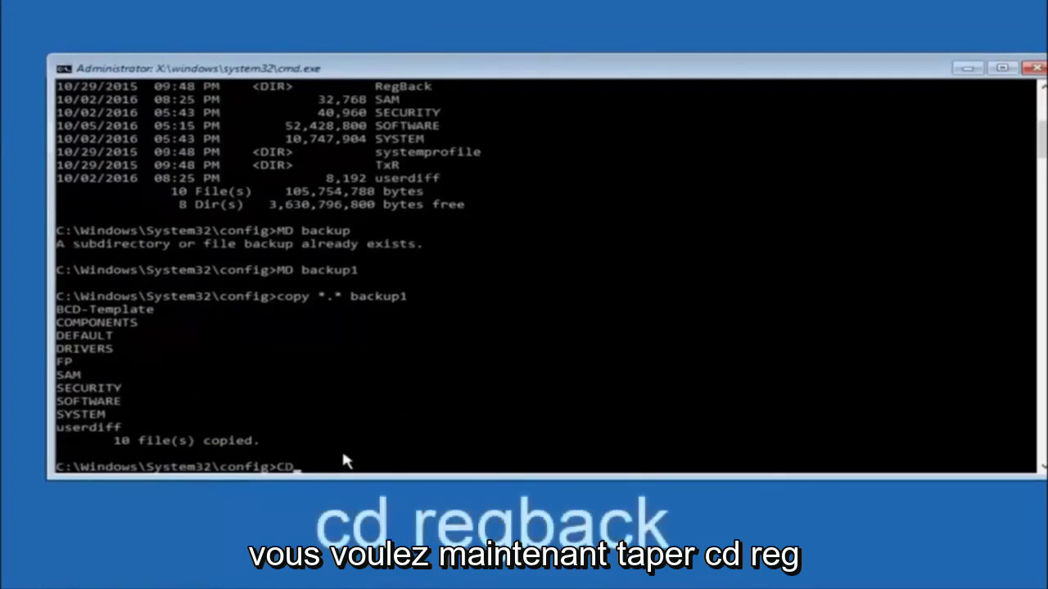
Change to the regback subdirectory of config and list its contents with dir
type("D reCD reg")
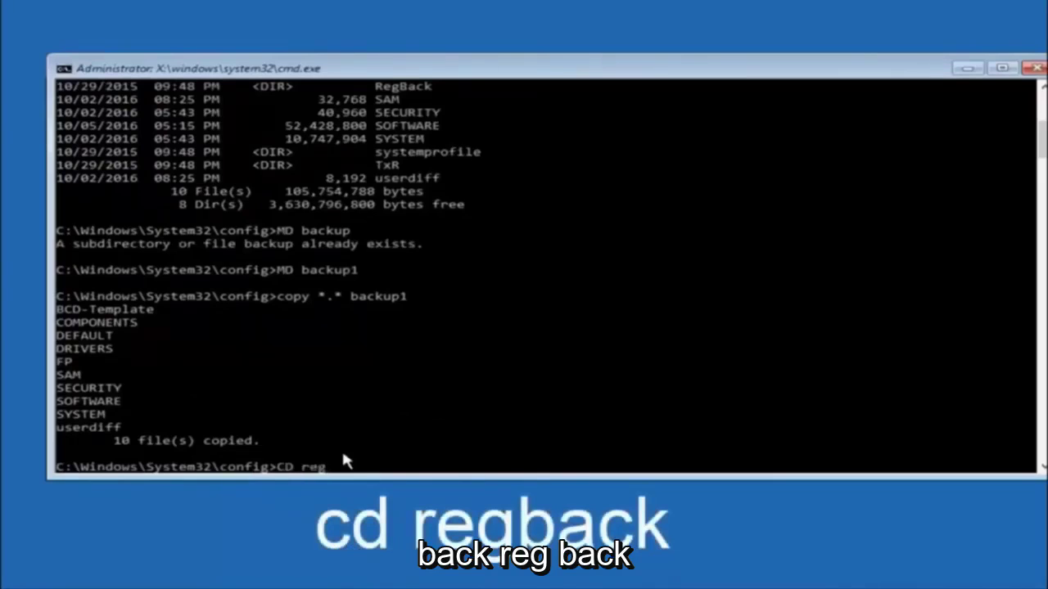
type("back")
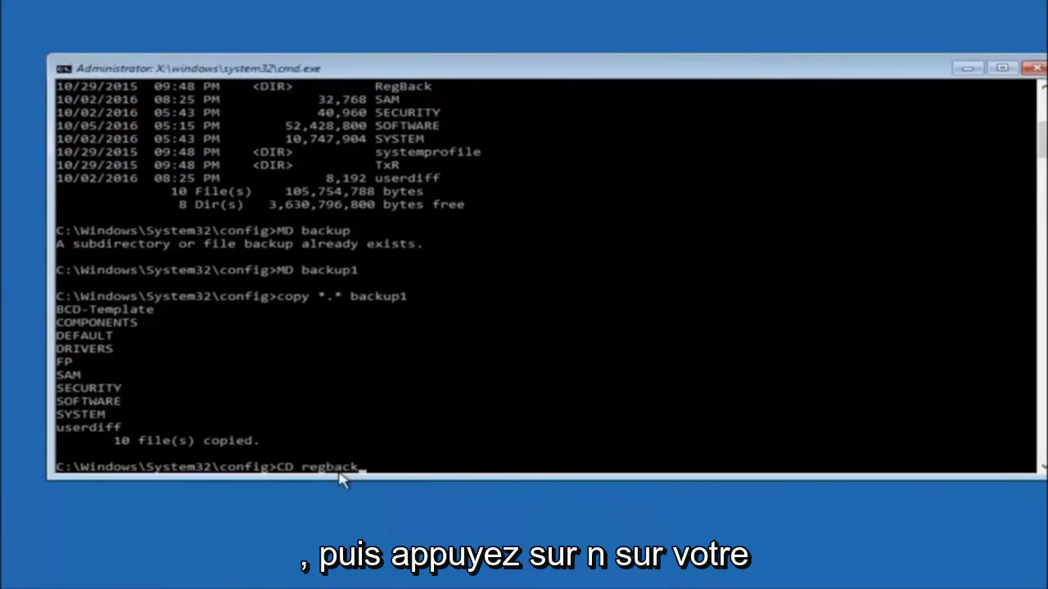
key("Return")
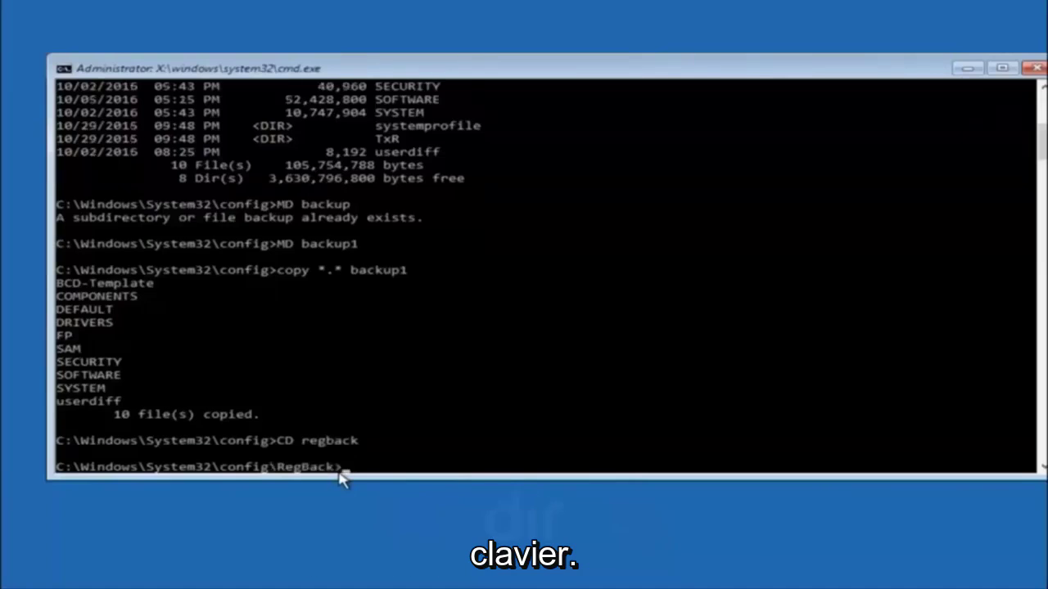
type("dir")
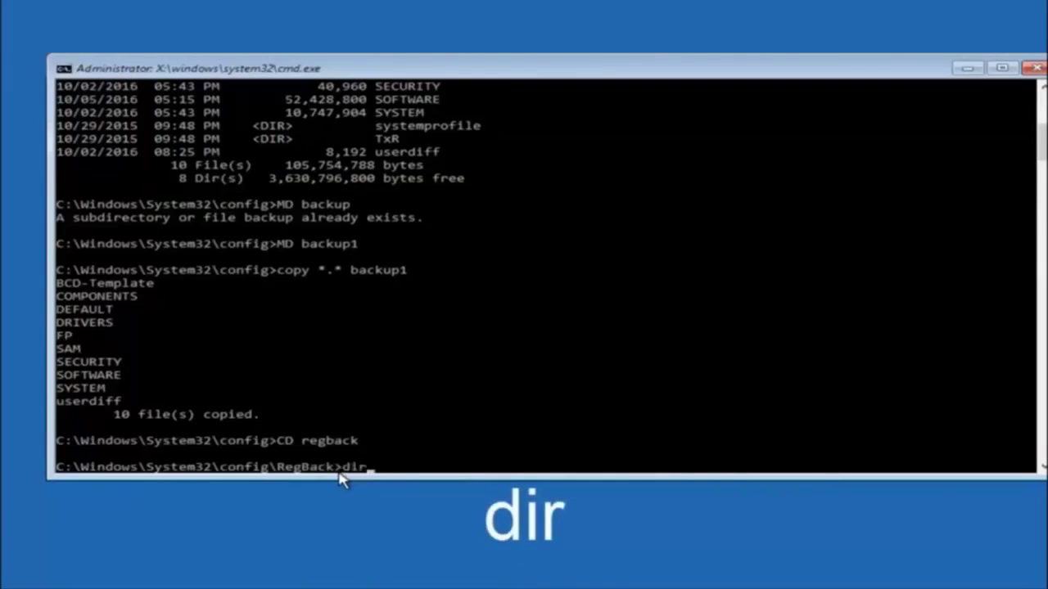
key("Return")
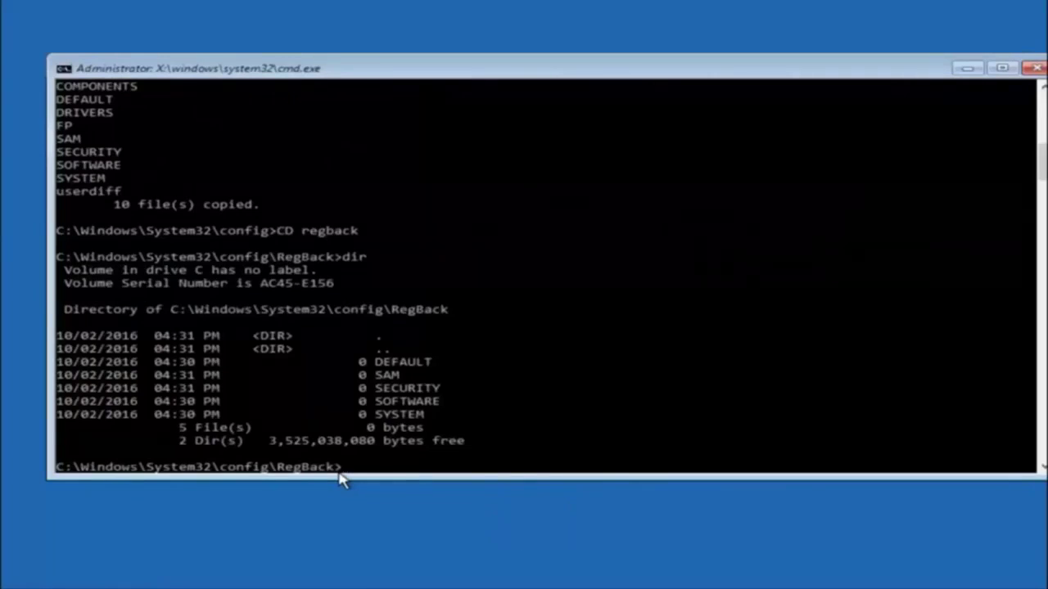
Copy all RegBack files to the parent config directory with copy *.* .., answering A to overwrite all existing files
type("copy")
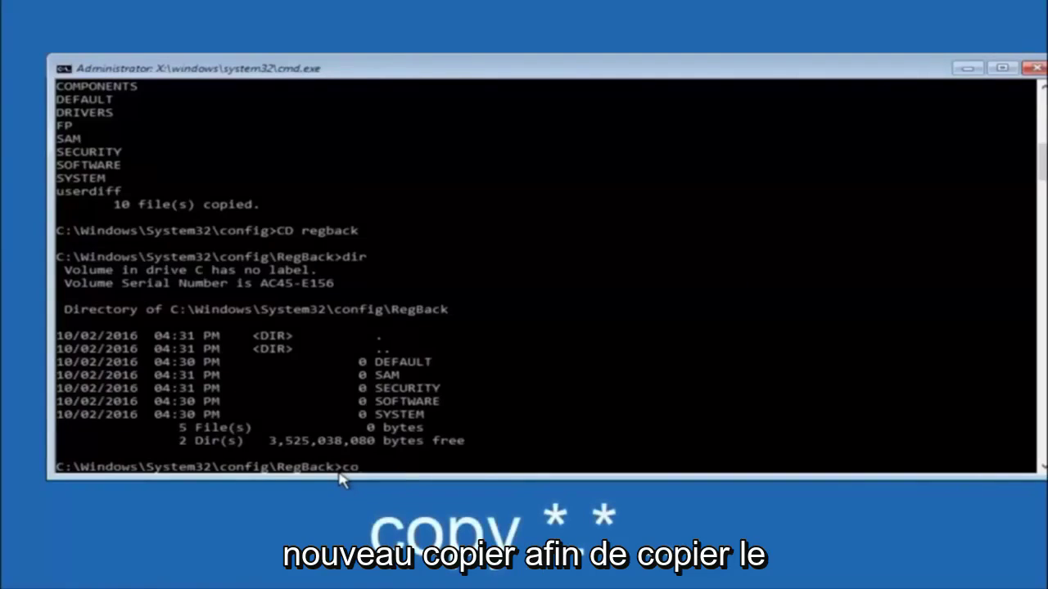
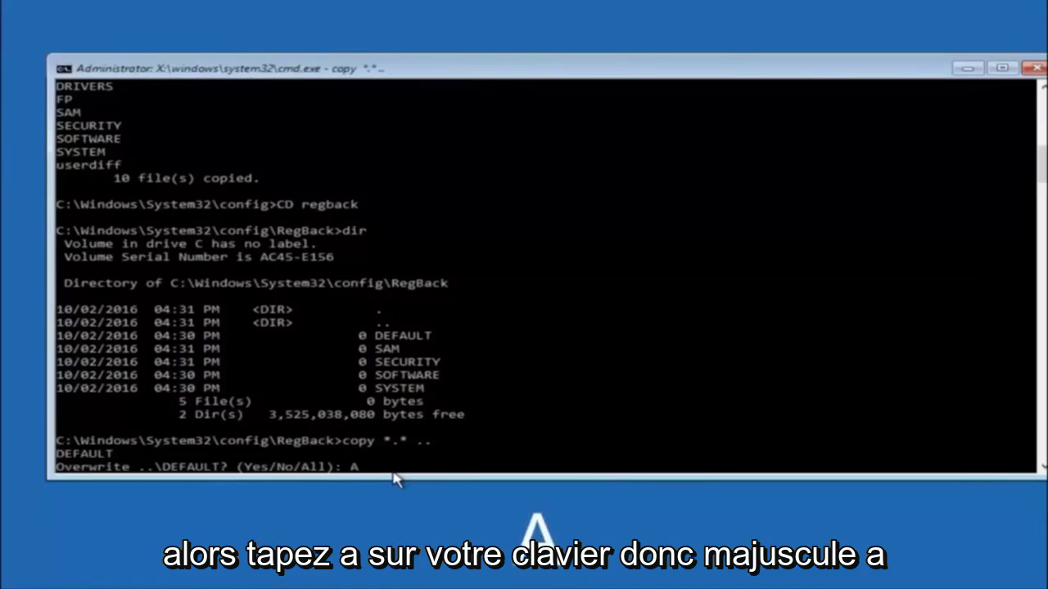
key("Return")
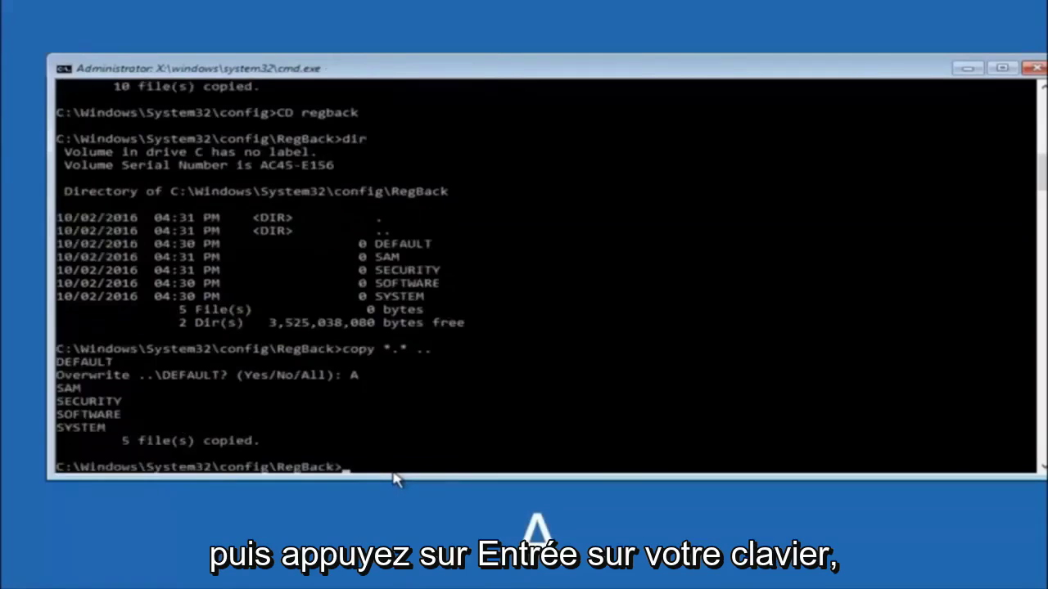